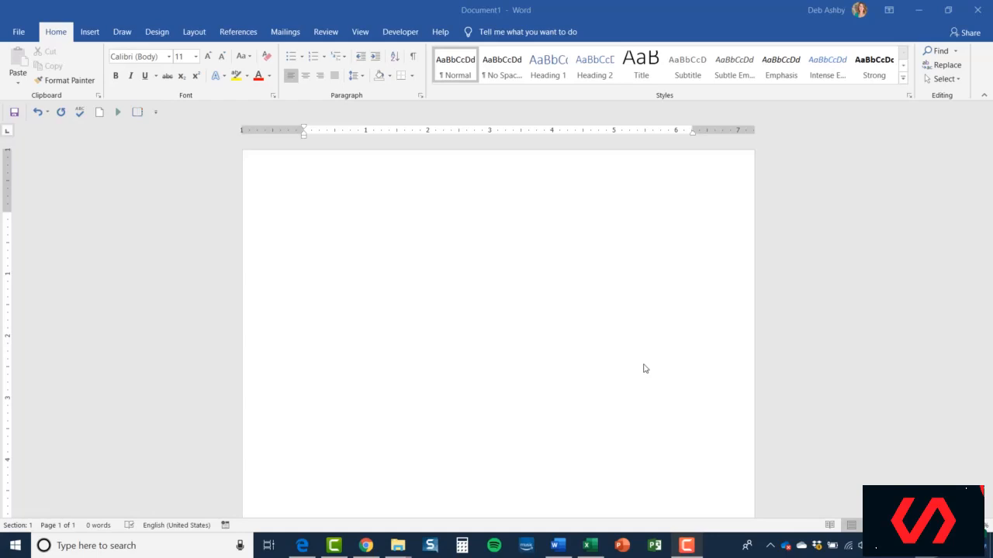
# Enter the date "July 25, 2019" as the first line of the blank document.
pyautogui.click(314, 230)
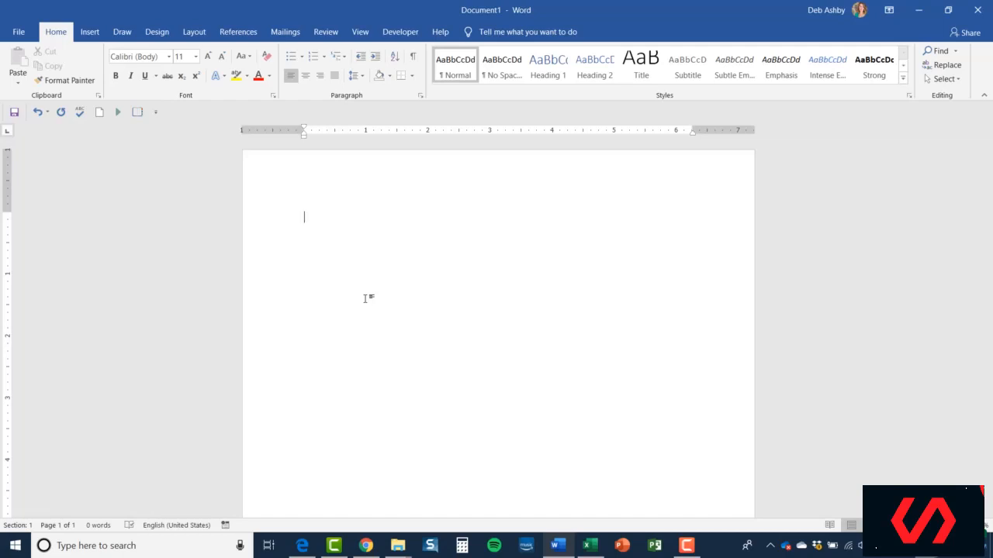
pyautogui.write('July 2')
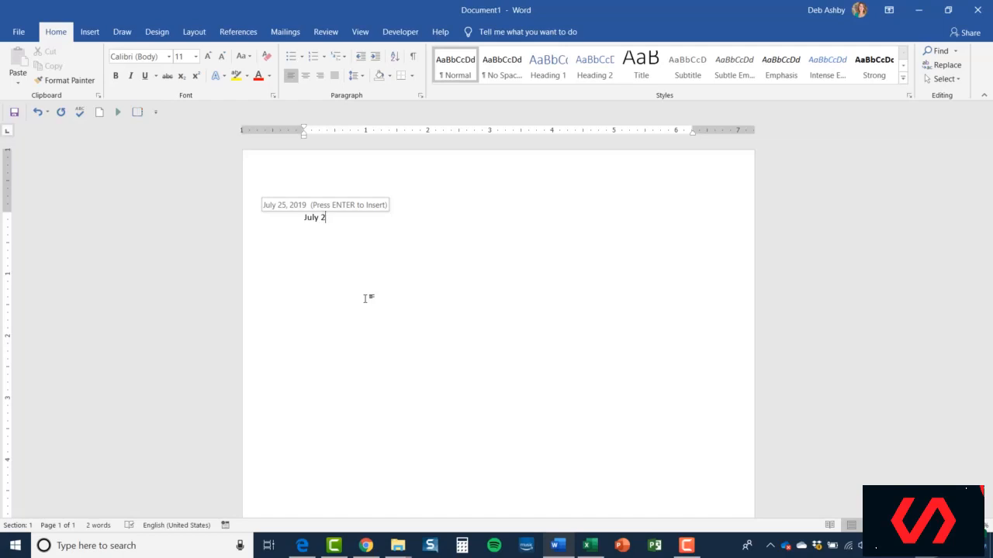
pyautogui.press('Return')
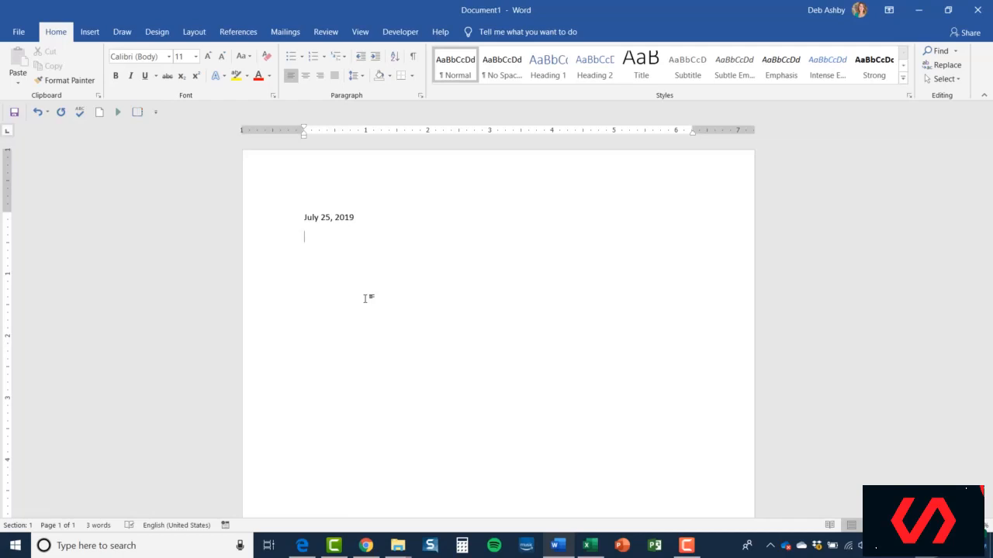
# Add a "To:" line below the date with the recipient's first name set off by a tab.
pyautogui.write('To:')
pyautogui.press('Tab')
pyautogui.write('AAdam')
pyautogui.press('BackSpace')
pyautogui.press('BackSpace')
pyautogui.press('BackSpace')
pyautogui.press('BackSpace')
pyautogui.write('dam')
pyautogui.press('Return')
# Add a "From:" line with the sender's first name set off by a tab, and leave a blank line beneath it.
pyautogui.write('From:')
pyautogui.press('Tab')
pyautogui.write('Deborah')
pyautogui.press('Return')
# Begin the message body with "Call Mr", the contact's surname and "to check your order".
pyautogui.write('Ca')
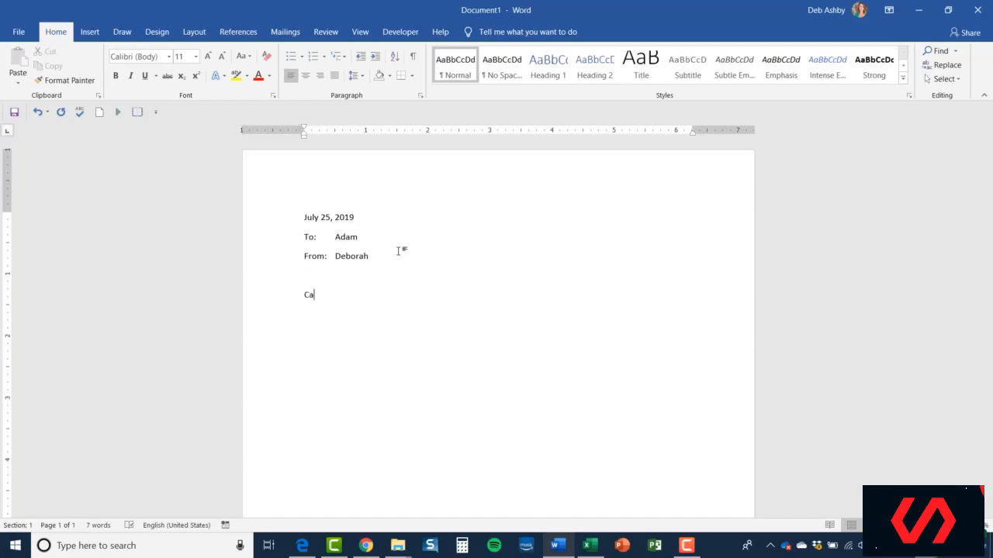
pyautogui.write('ll Mr Jones to check your order')
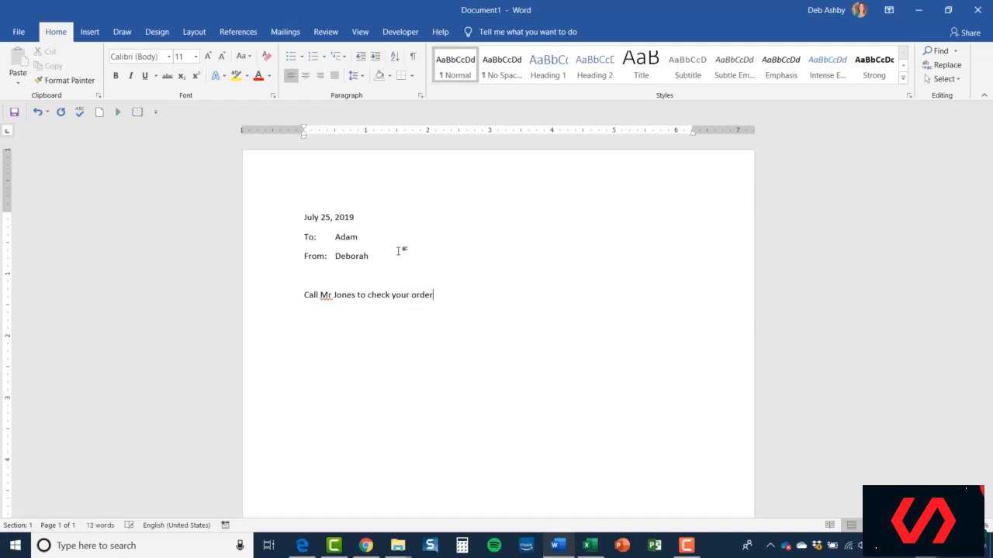
pyautogui.write('. The item you wwan')
# Close the first sentence with a period and continue with "The item you want is out of stock".
pyautogui.press('BackSpace')
pyautogui.press('BackSpace')
pyautogui.press('BackSpace')
pyautogui.press('BackSpace')
pyautogui.write('ant is out of s ti')
pyautogui.press('BackSpace')
pyautogui.press('BackSpace')
pyautogui.press('BackSpace')
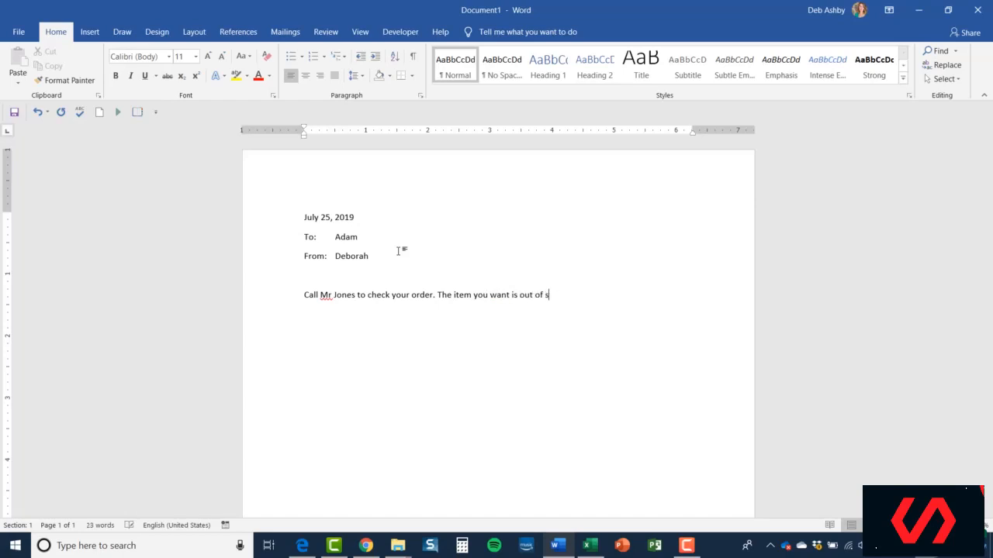
pyautogui.write('tock and will not be abai')
# Extend the out-of-stock sentence with "and will not be available to order".
pyautogui.press('BackSpace')
pyautogui.press('BackSpace')
pyautogui.press('BackSpace')
pyautogui.press('BackSpace')
pyautogui.write('available to')
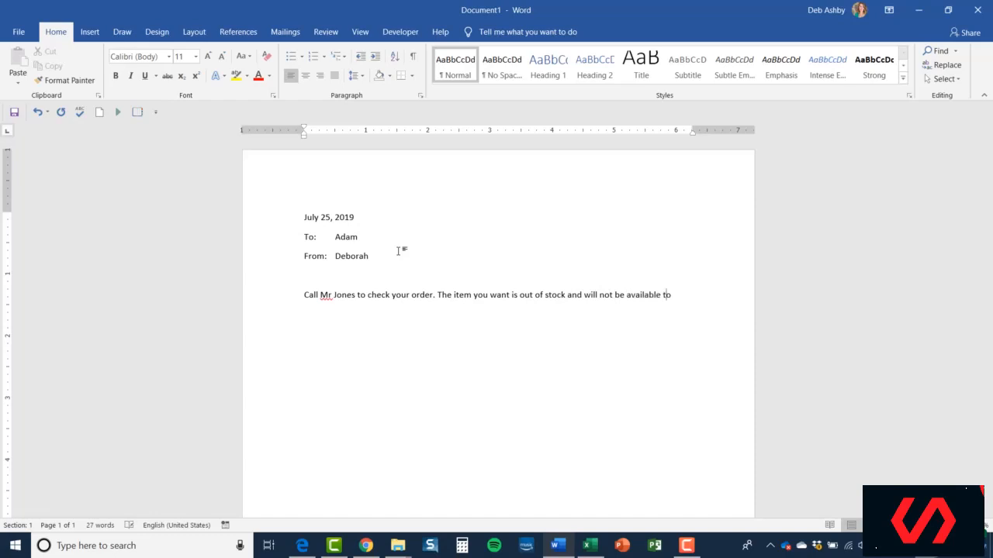
pyautogui.write(' order until nxt w')
# Finish the sentence with "until next week." and correct the flagged "Mr" to the suggested spelling "Mr.".
pyautogui.press('BackSpace')
pyautogui.press('BackSpace')
pyautogui.press('BackSpace')
pyautogui.press('BackSpace')
pyautogui.write('ext week.')
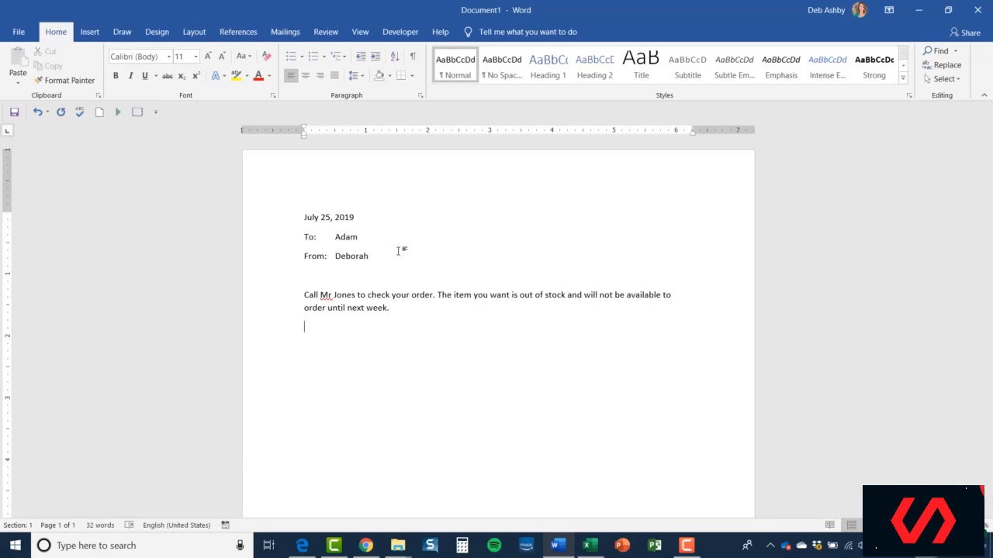
pyautogui.rightClick(322, 297)
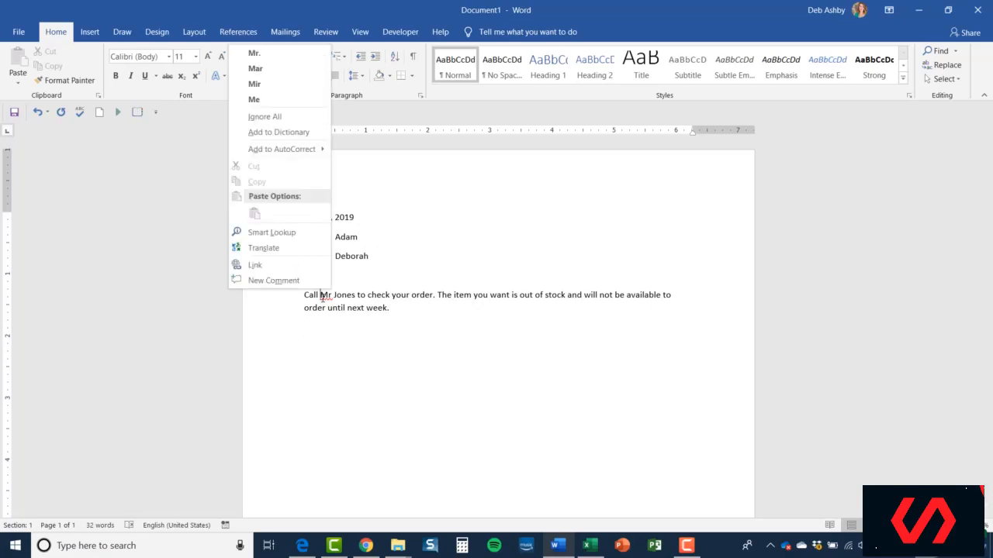
pyautogui.click(273, 54)
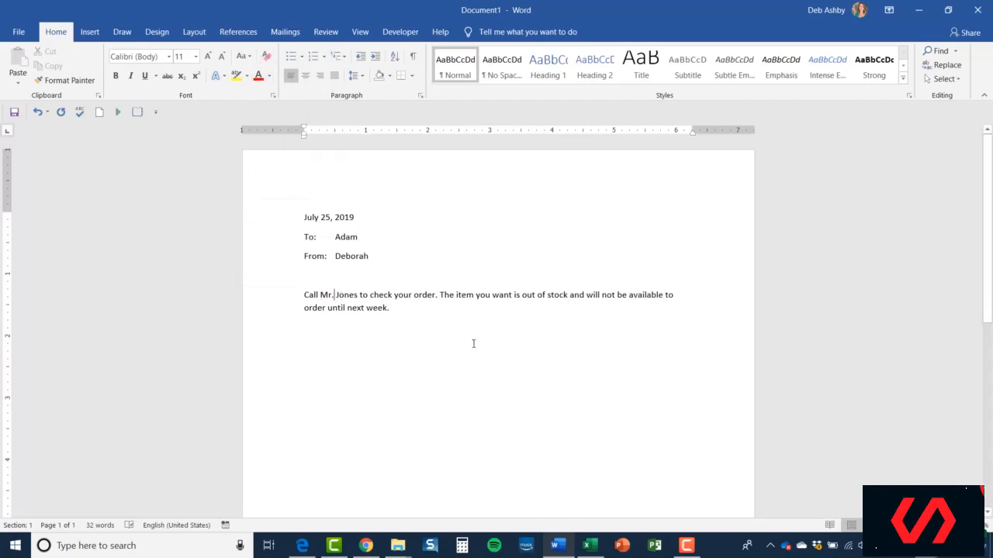
# Add a new paragraph after the first one reading "If you have any more questions, please call me.".
pyautogui.click(410, 308)
pyautogui.press('Return')
pyautogui.write('If')
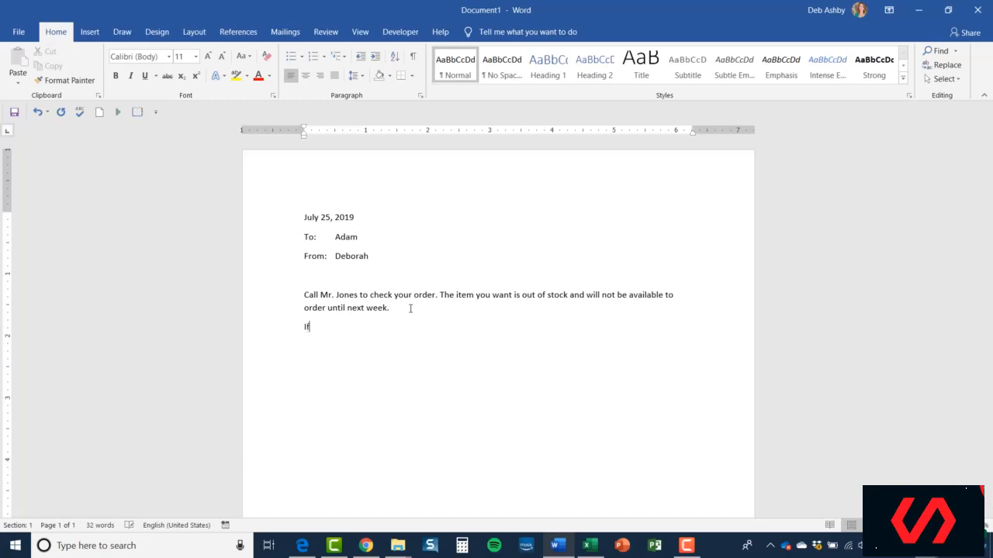
pyautogui.write(' you have no')
pyautogui.press('BackSpace')
pyautogui.press('BackSpace')
pyautogui.press('BackSpace')
pyautogui.write('any more queestions')
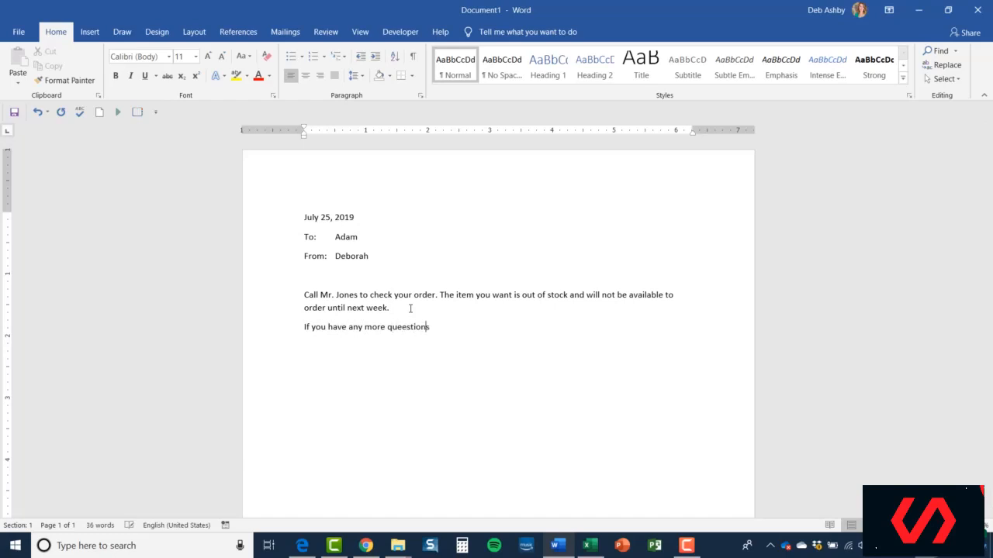
pyautogui.press('BackSpace')
pyautogui.press('BackSpace')
pyautogui.press('BackSpace')
pyautogui.press('BackSpace')
pyautogui.press('BackSpace')
pyautogui.press('BackSpace')
pyautogui.press('BackSpace')
pyautogui.write('stions, pleasse')
pyautogui.press('BackSpace')
pyautogui.press('BackSpace')
pyautogui.write('e call me.')
# Leave a blank line and add the closing "Regards," followed by the sender's first name.
pyautogui.press('Return')
pyautogui.press('Return')
pyautogui.write('Regards, ')
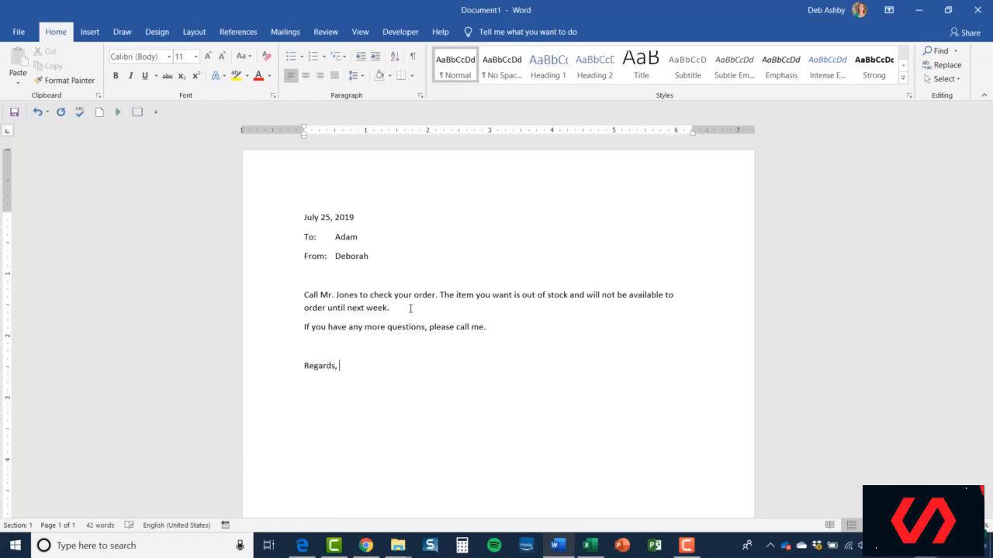
pyautogui.write('Deborah')
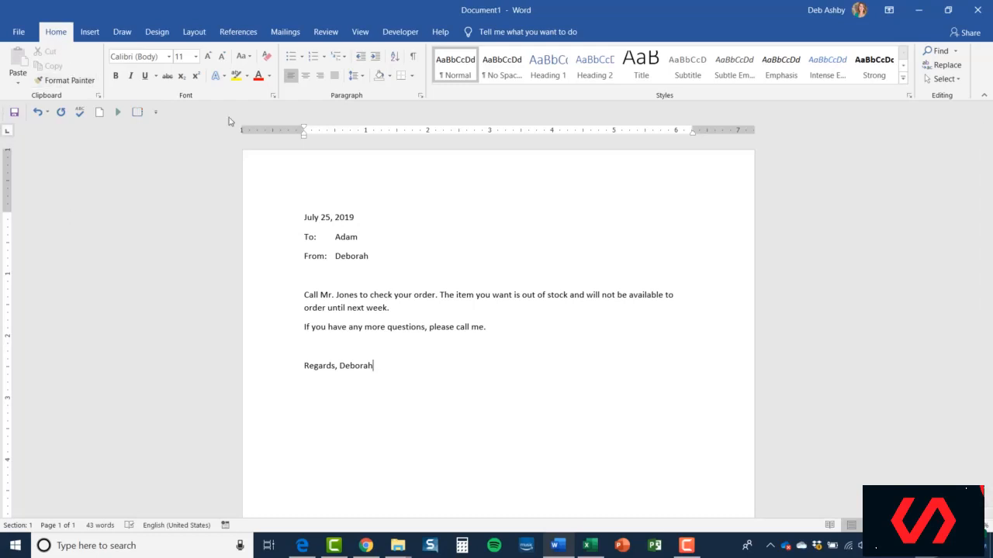
# Show the paragraph marks and hidden formatting symbols to examine the memo's line breaks, and hide them again.
pyautogui.click(414, 58)
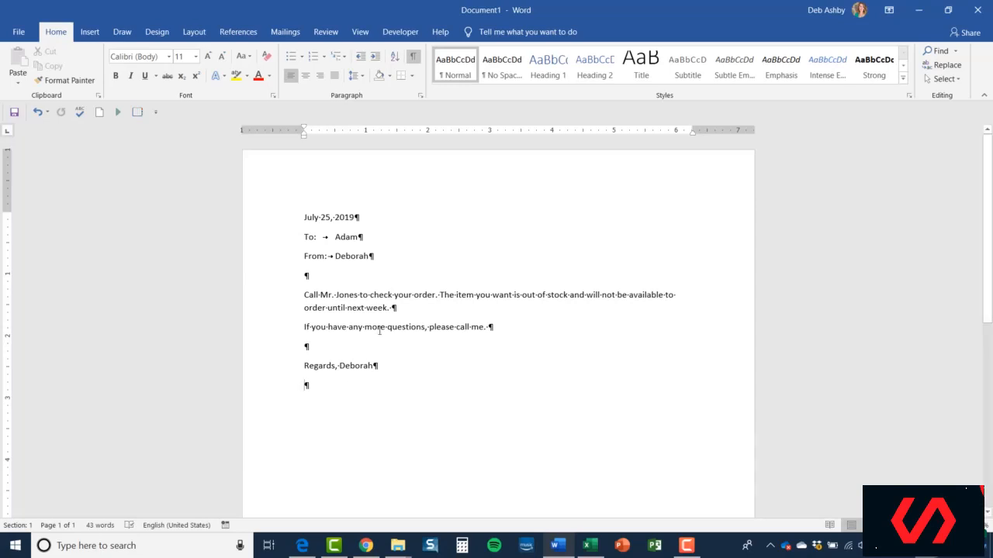
pyautogui.click(413, 57)
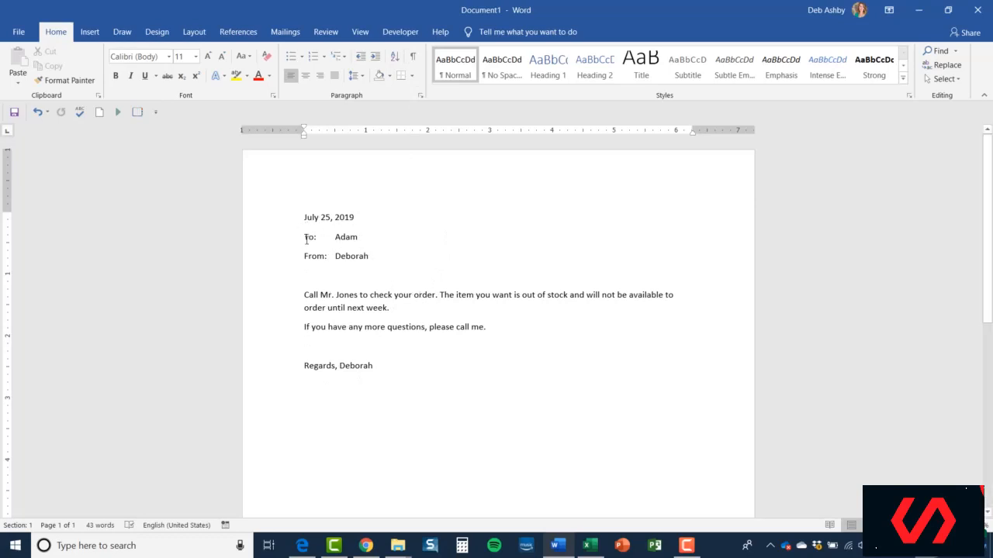
pyautogui.click(363, 237)
pyautogui.click(360, 295)
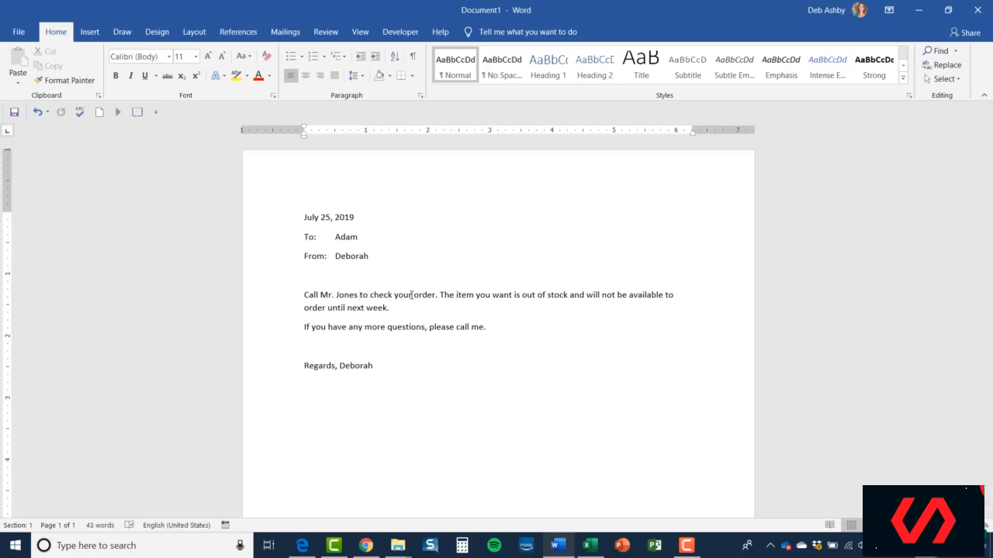
# Preview the line spacing choices on the entire memo without applying any of them.
pyautogui.hotkey('ctrl', 'a')
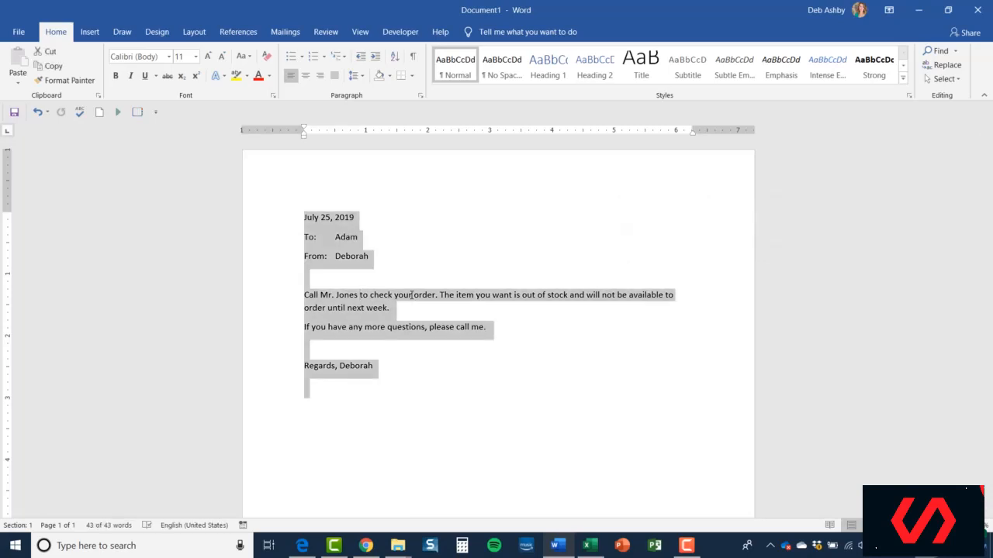
pyautogui.click(362, 79)
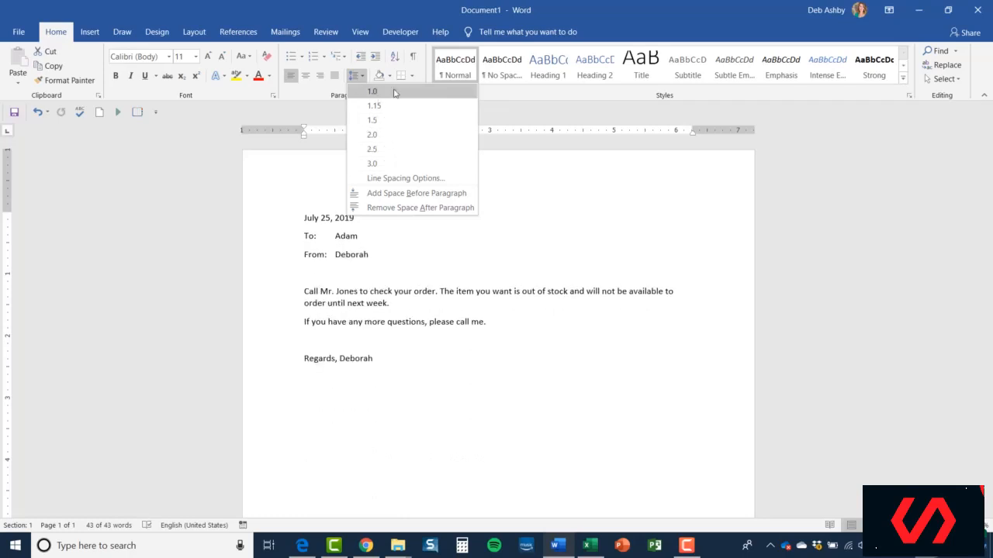
pyautogui.click(592, 202)
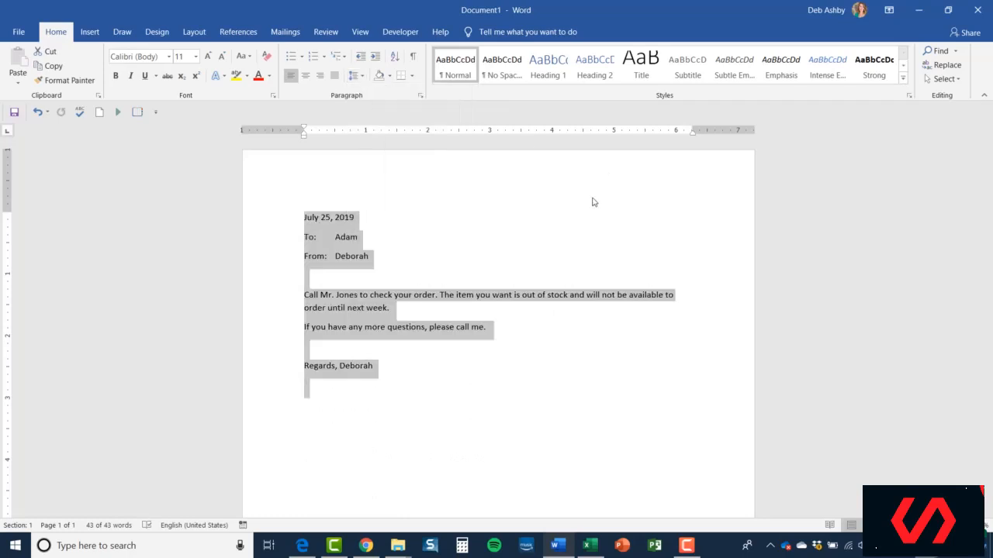
pyautogui.click(344, 310)
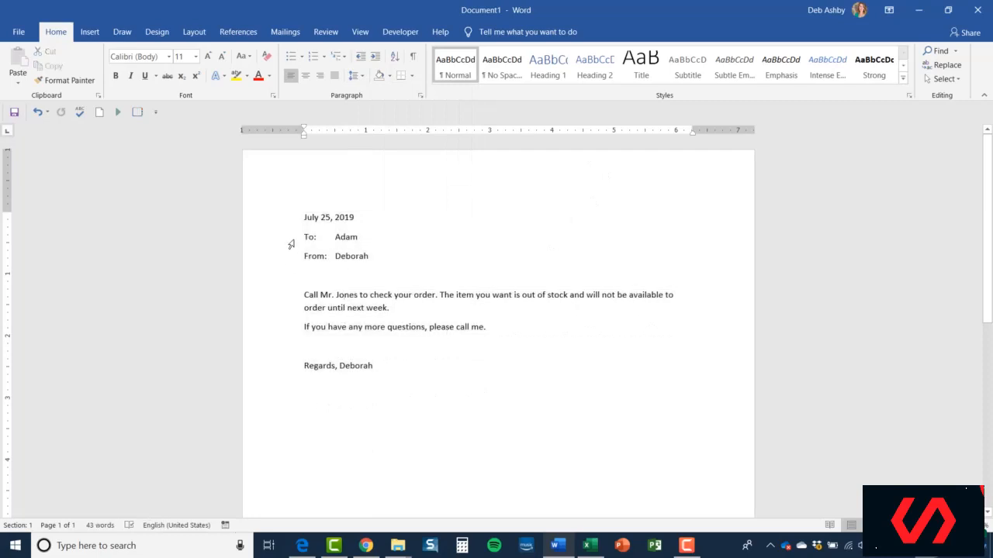
# Set the paragraph spacing after the "To:" and "From:" lines to 0 pt.
pyautogui.moveTo(303, 235); pyautogui.dragTo(375, 255)
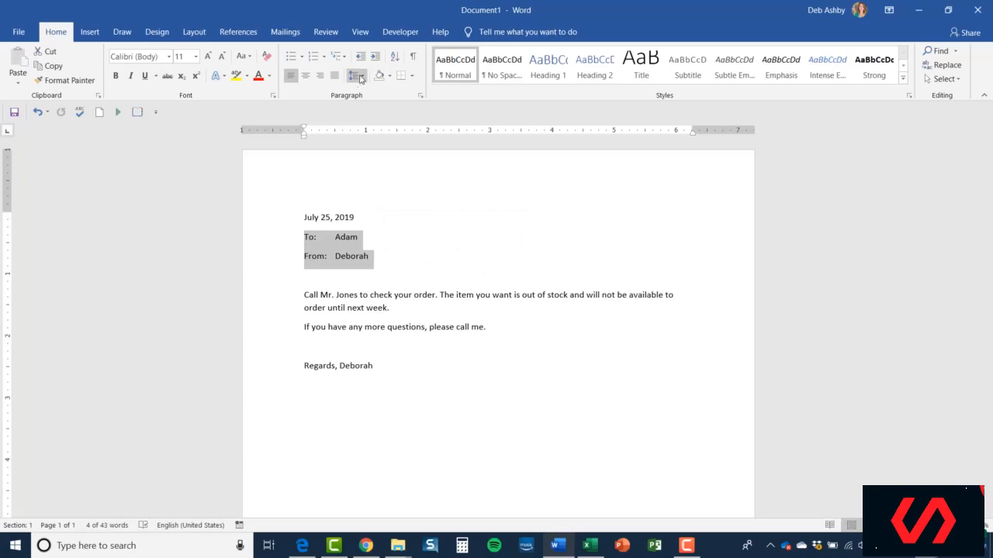
pyautogui.click(361, 78)
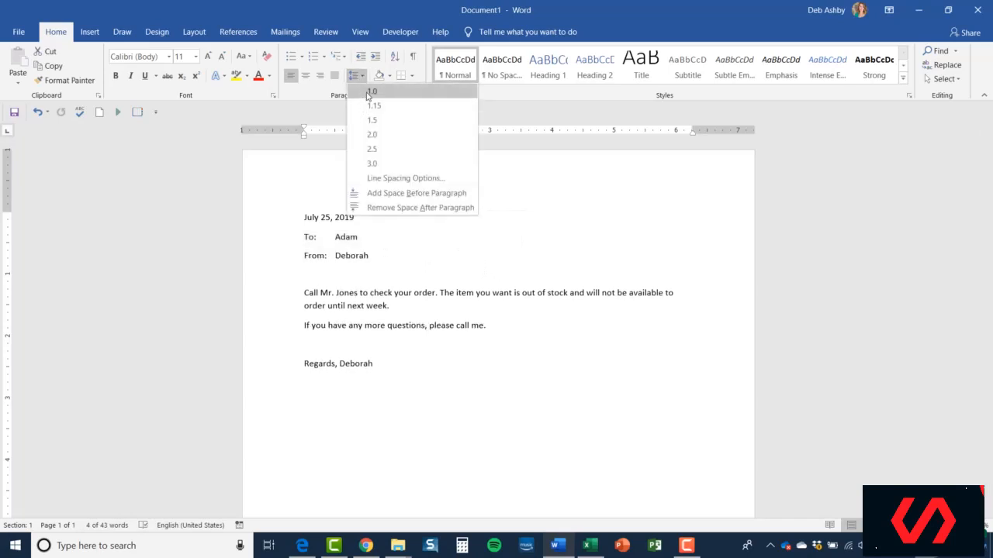
pyautogui.click(393, 180)
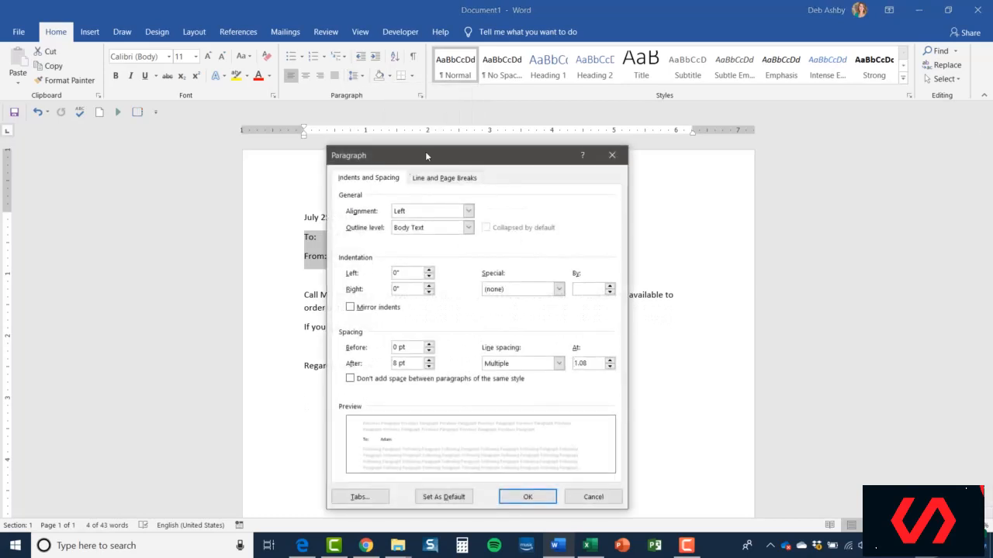
pyautogui.moveTo(425, 152); pyautogui.dragTo(559, 119)
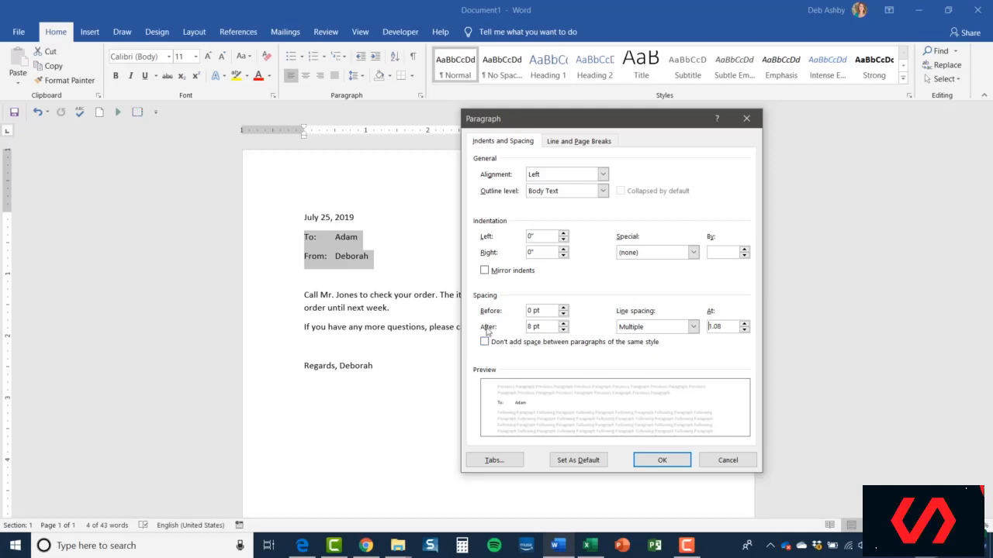
pyautogui.click(563, 330)
pyautogui.click(563, 330)
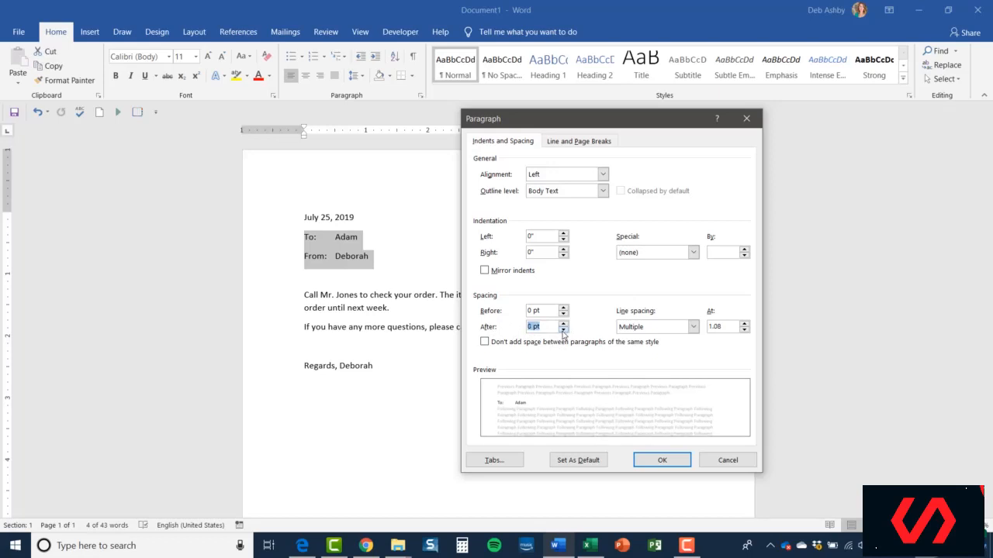
pyautogui.click(667, 462)
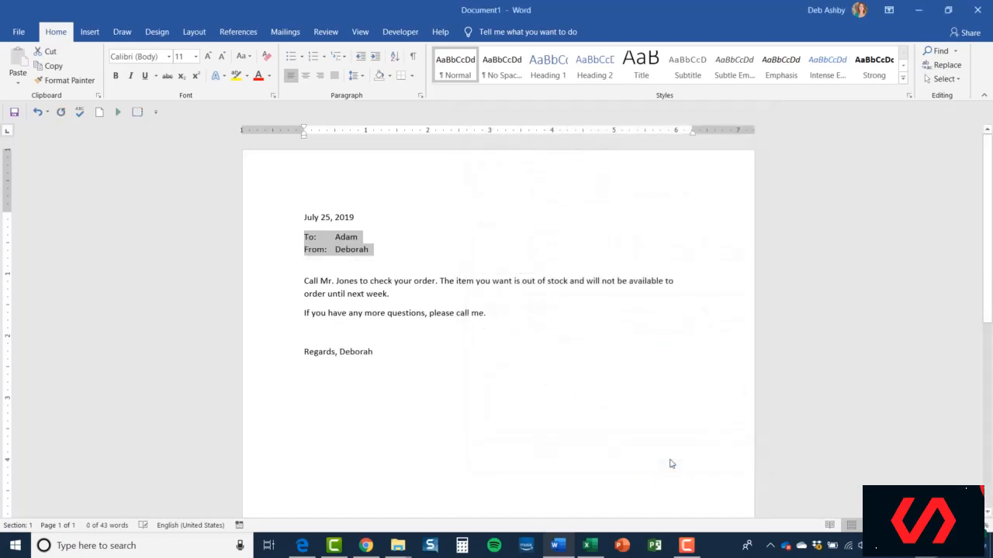
pyautogui.click(380, 256)
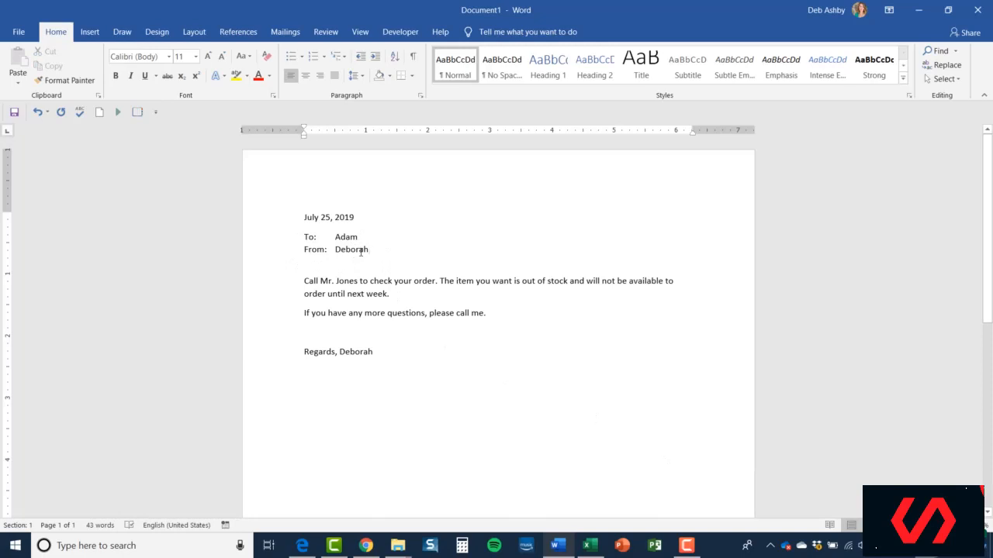
pyautogui.click(355, 76)
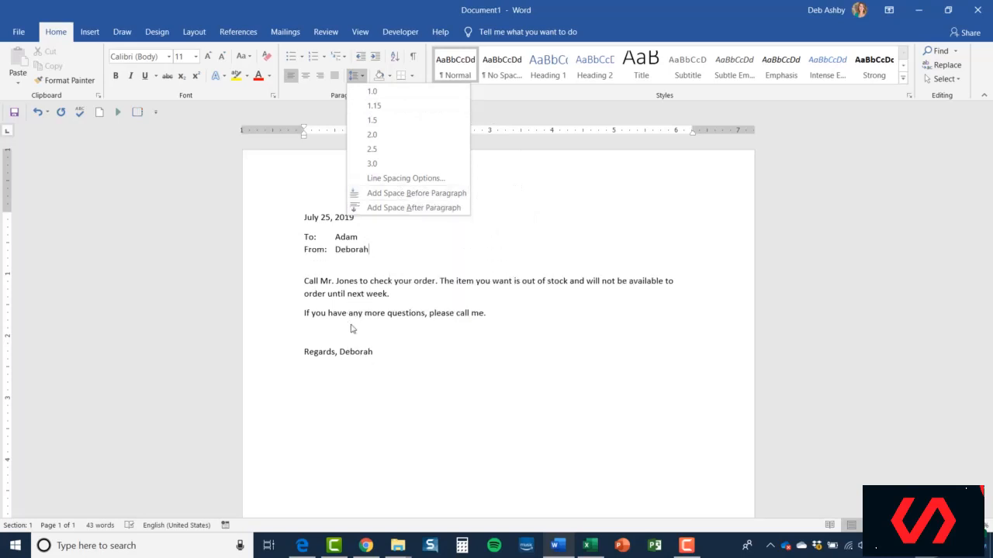
pyautogui.click(340, 286)
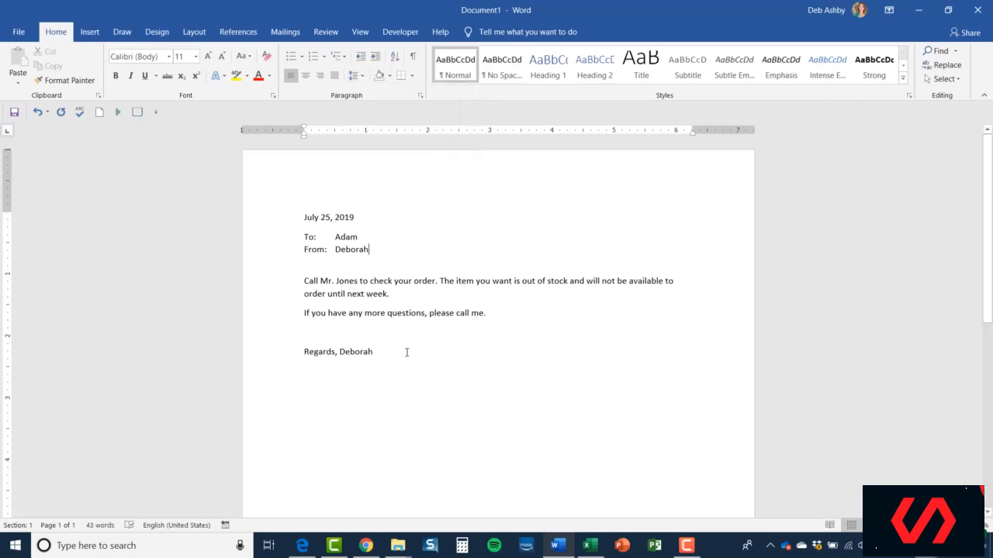